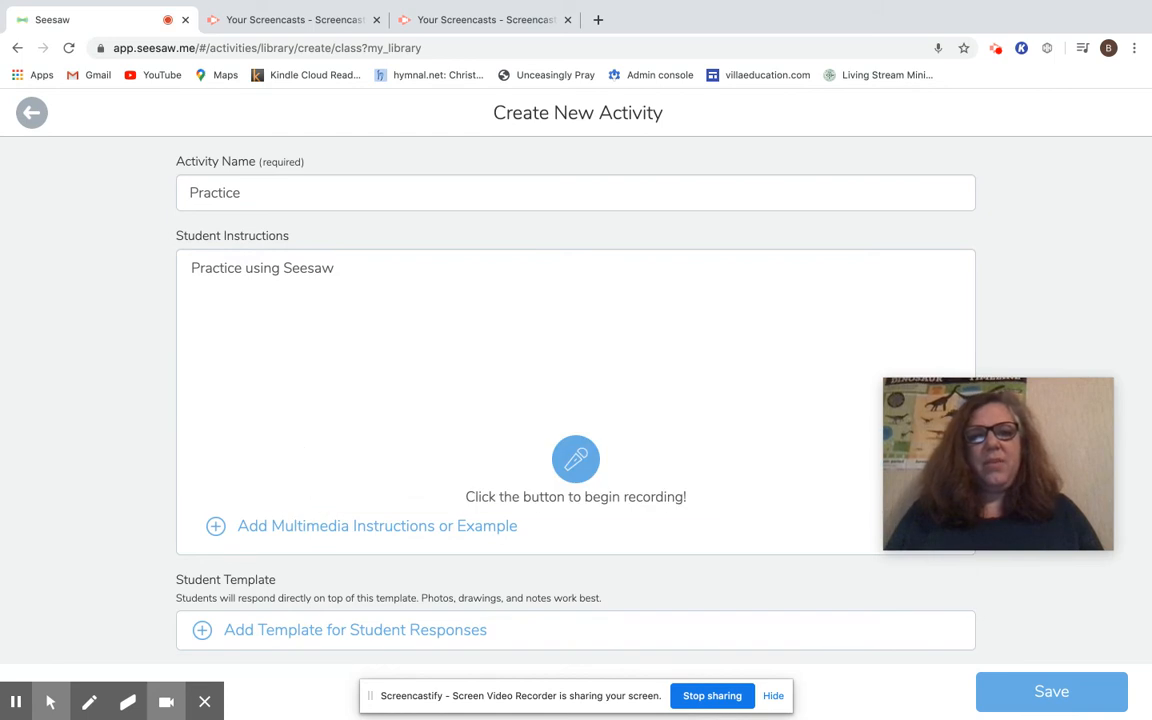
Record a voice instruction of about 3 seconds for students and open the choices for attaching a multimedia example
click(578, 462)
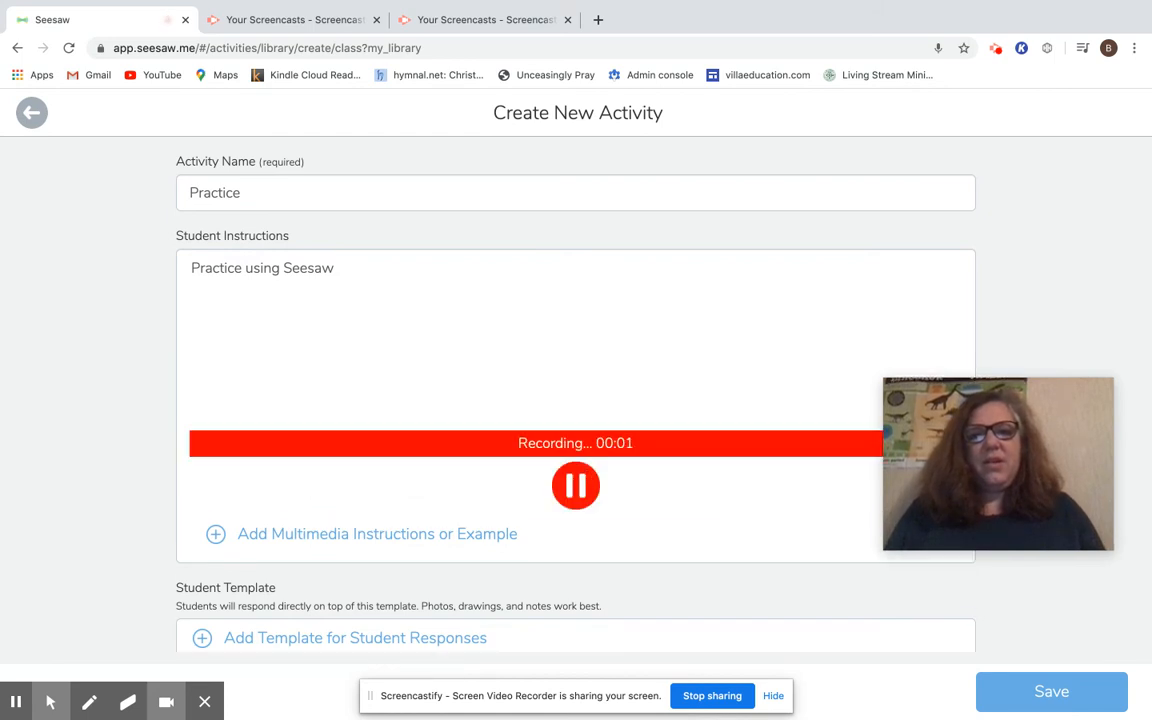
click(568, 483)
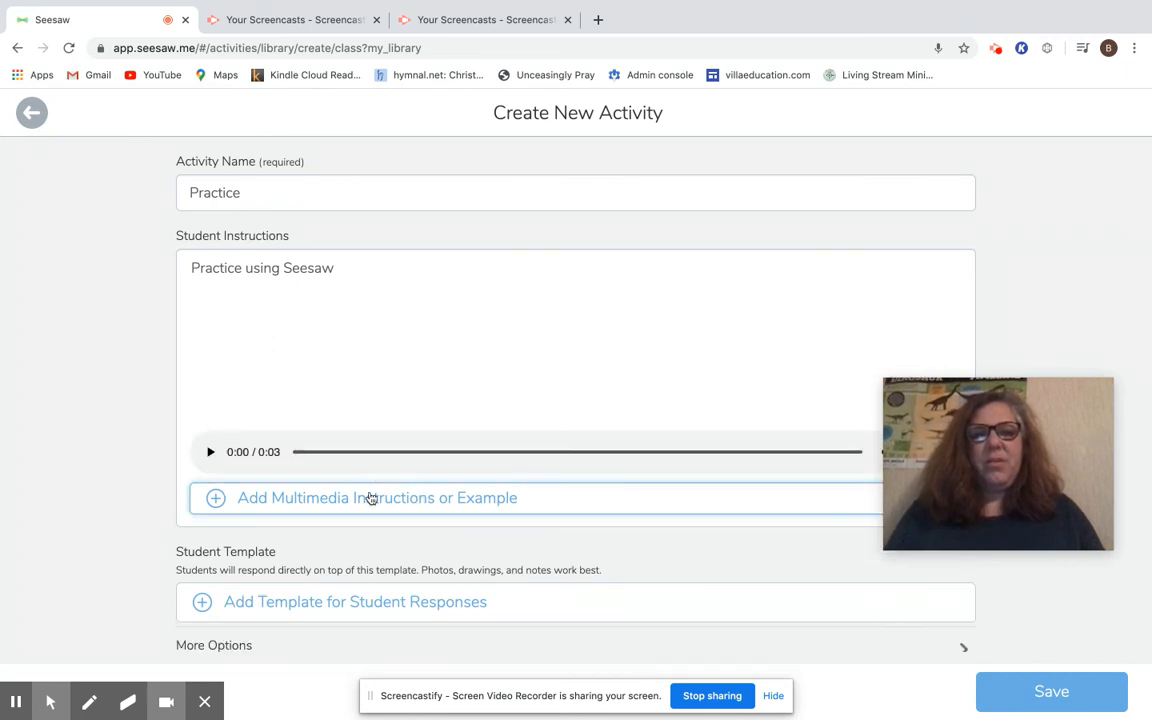
click(372, 499)
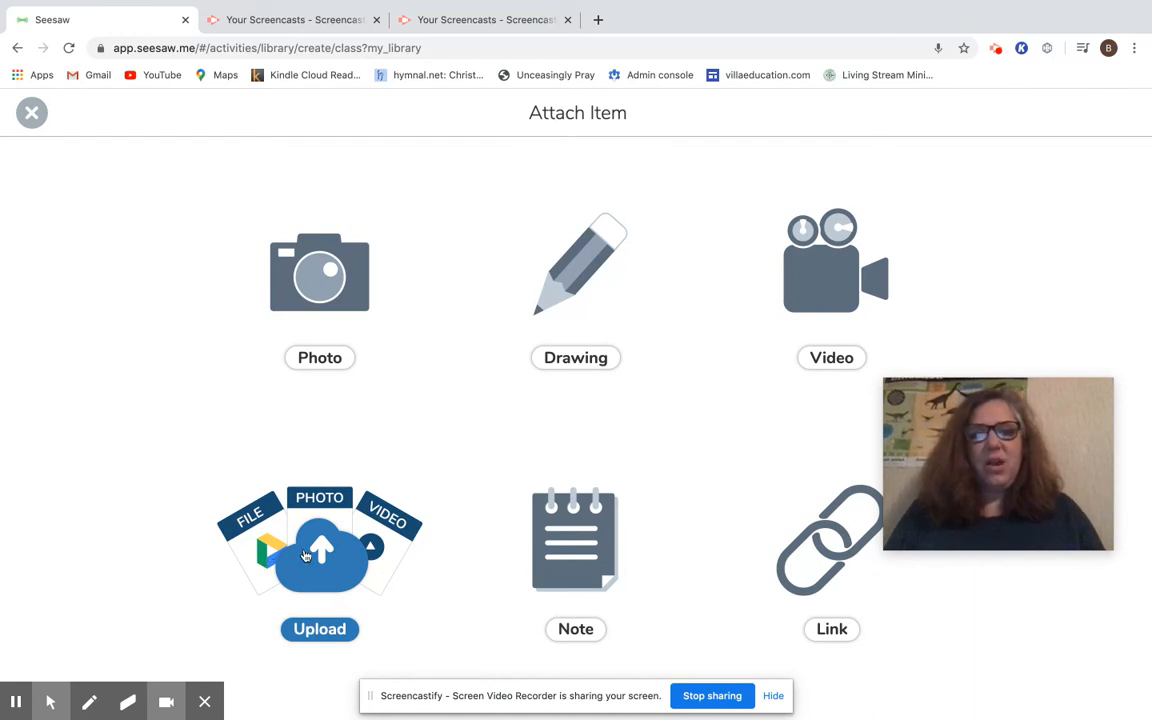
click(558, 547)
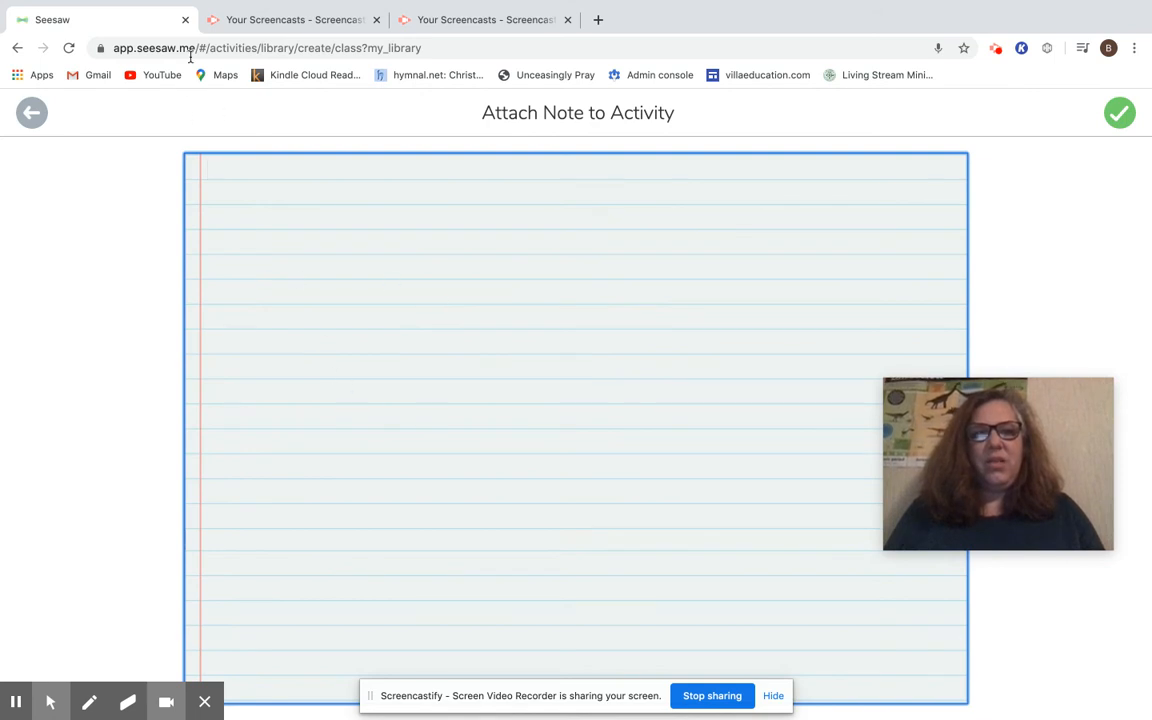
click(31, 112)
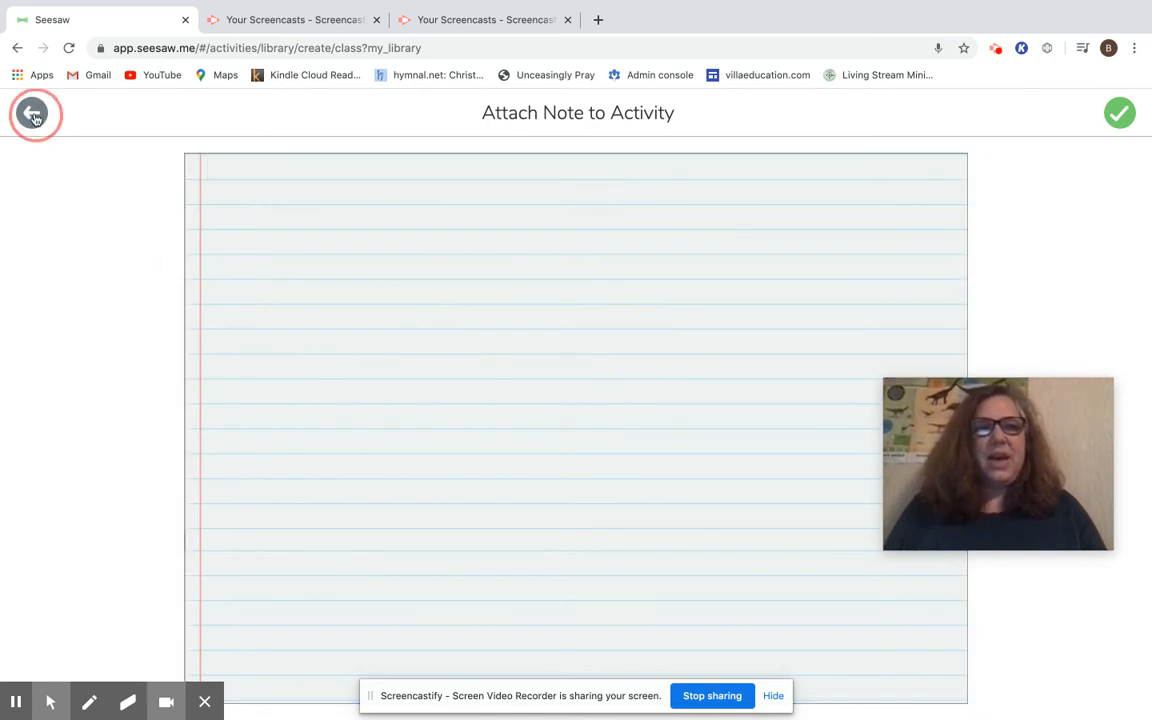
click(625, 366)
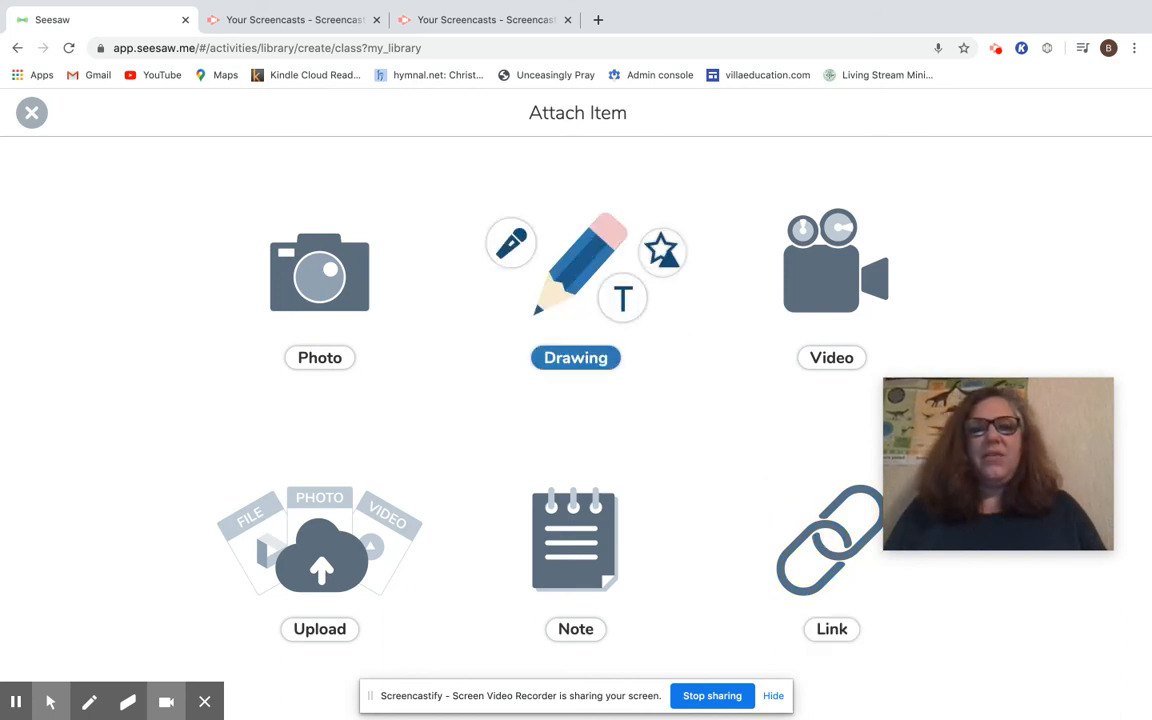
Start a drawing as the activity's example and add a text label reading "Practice" to it
click(575, 245)
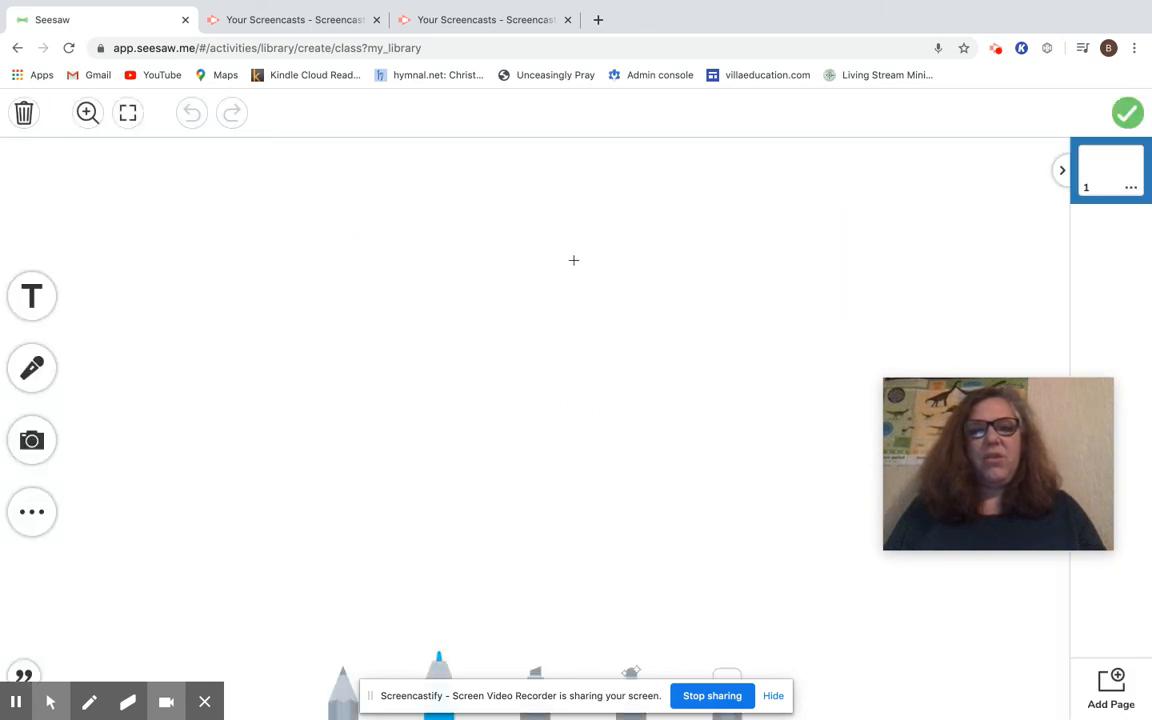
click(30, 283)
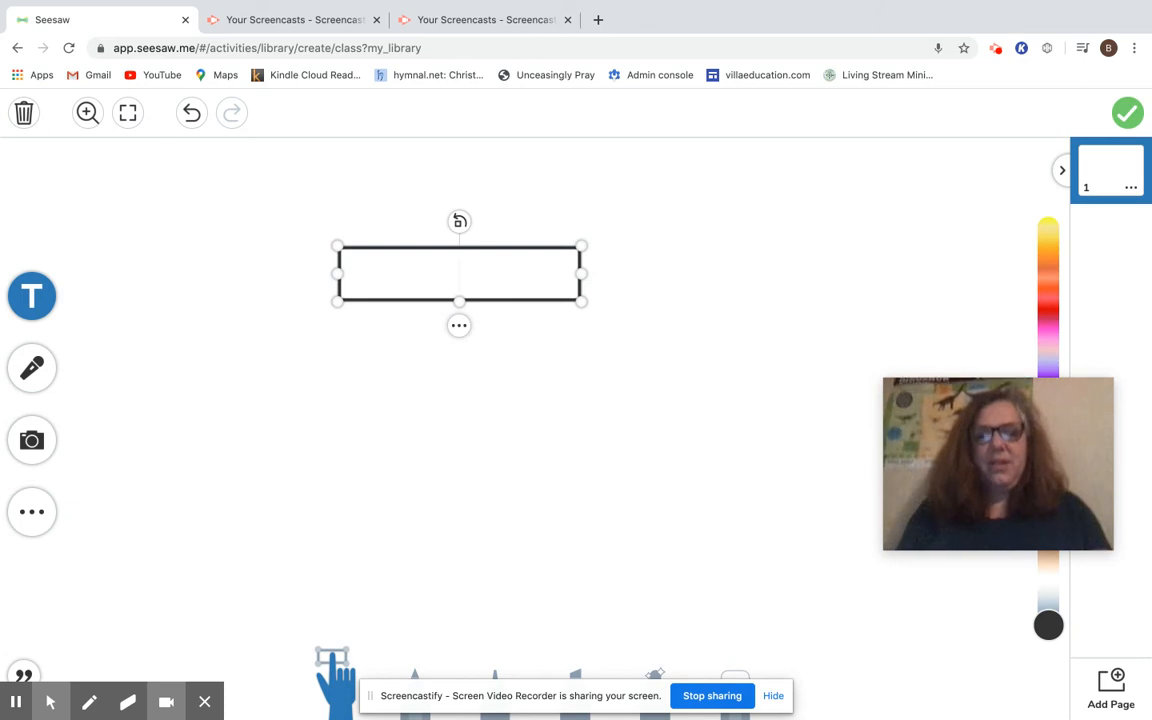
text(Pt)
key(BackSpace)
text(ractiv)
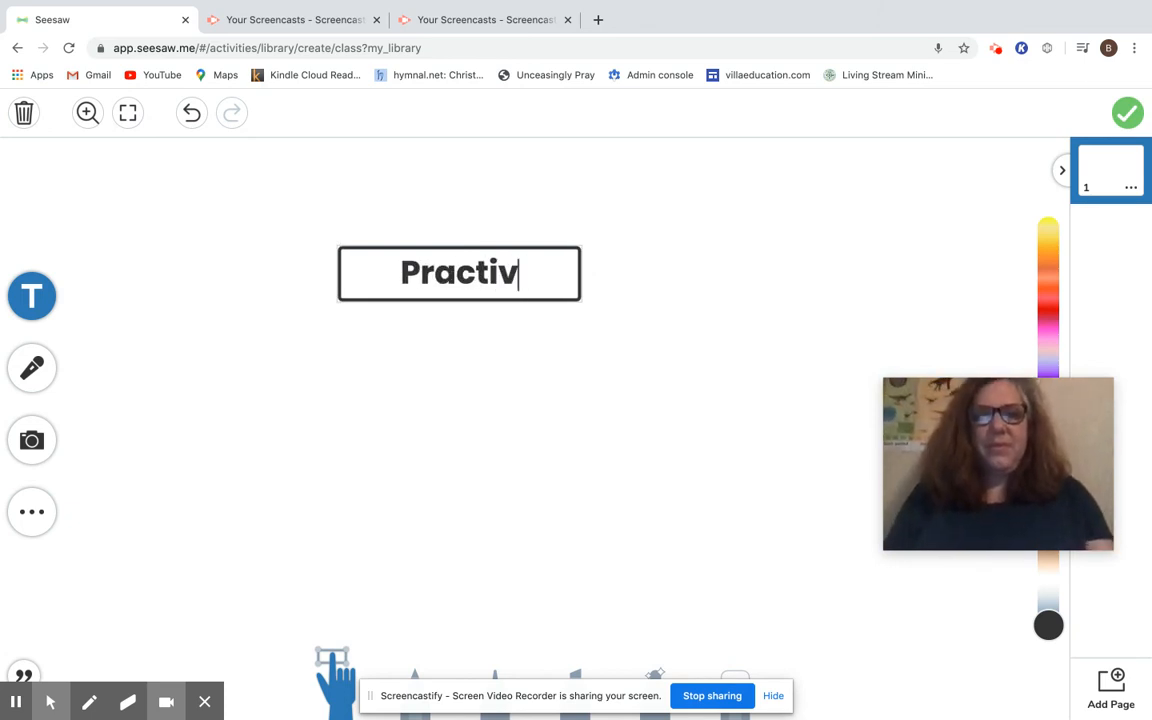
key(BackSpace)
text(ce)
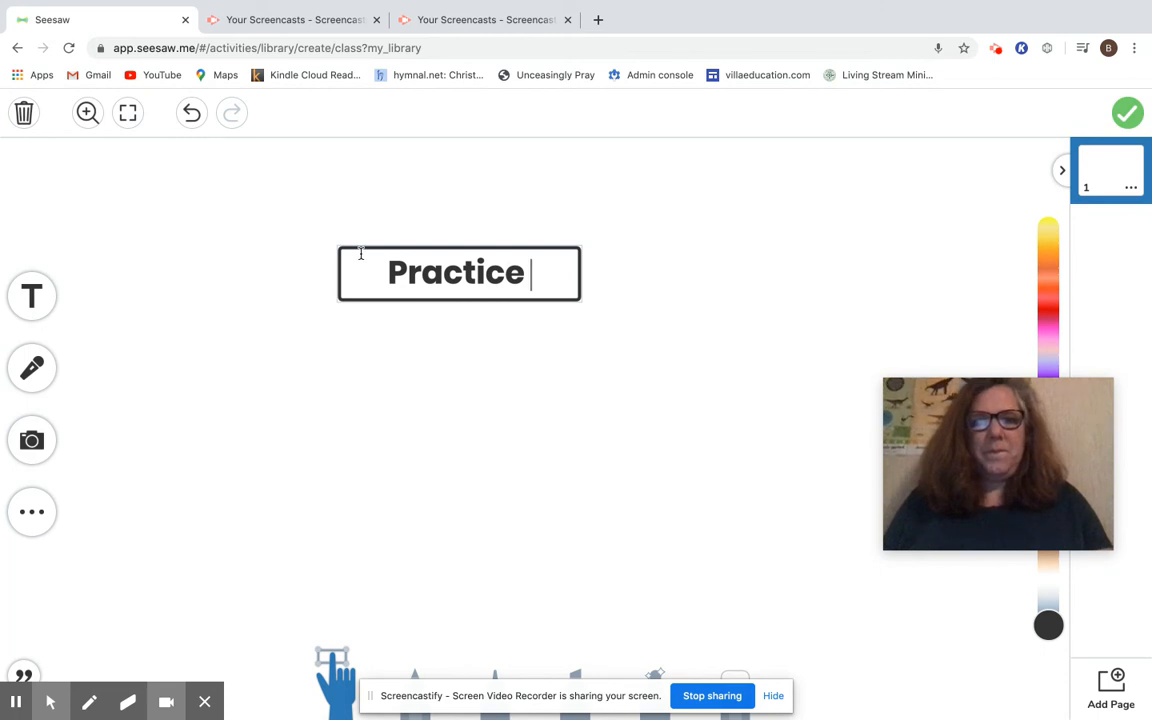
Record voice over the example drawing for about 4 seconds and pause the recording
click(31, 368)
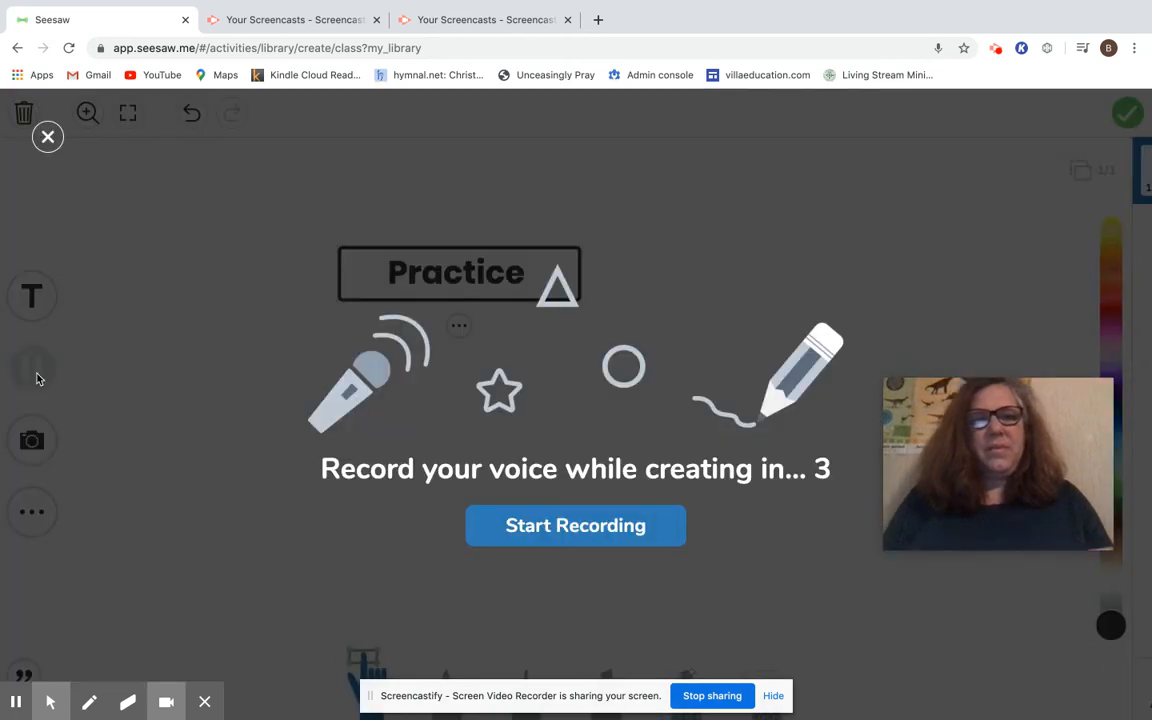
click(540, 528)
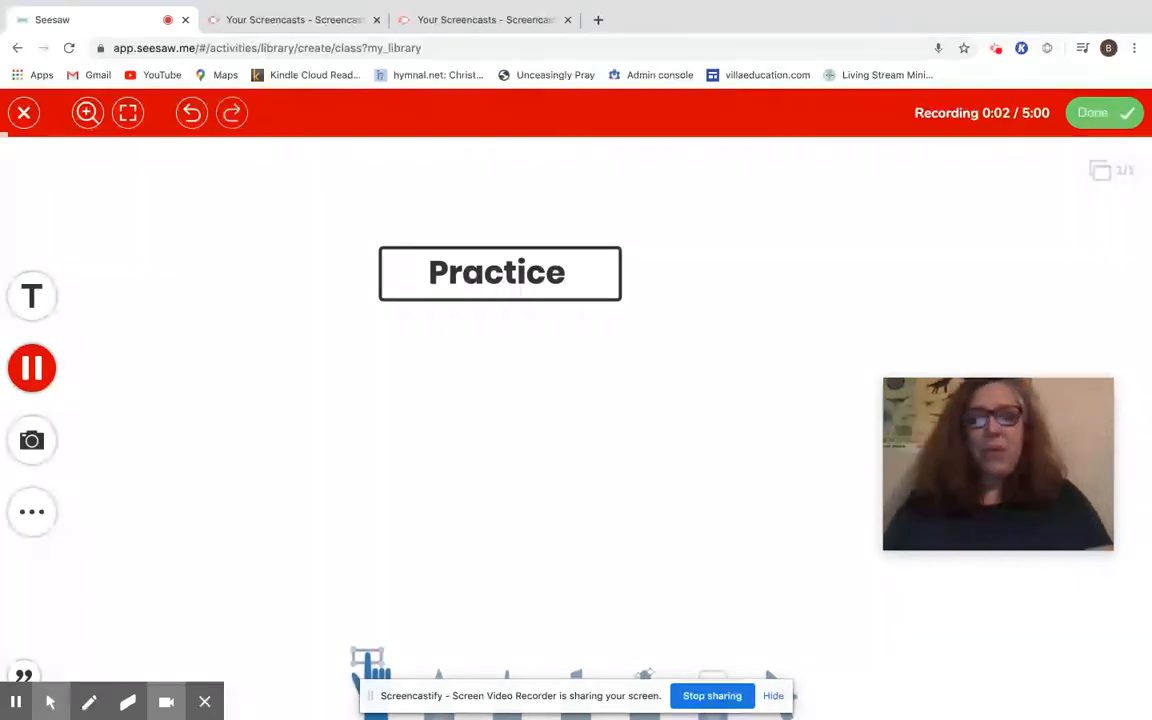
click(38, 369)
Take a webcam photo for the drawing and place it, shrunk to a small size, below and left of the "Practice" label
click(31, 440)
click(46, 436)
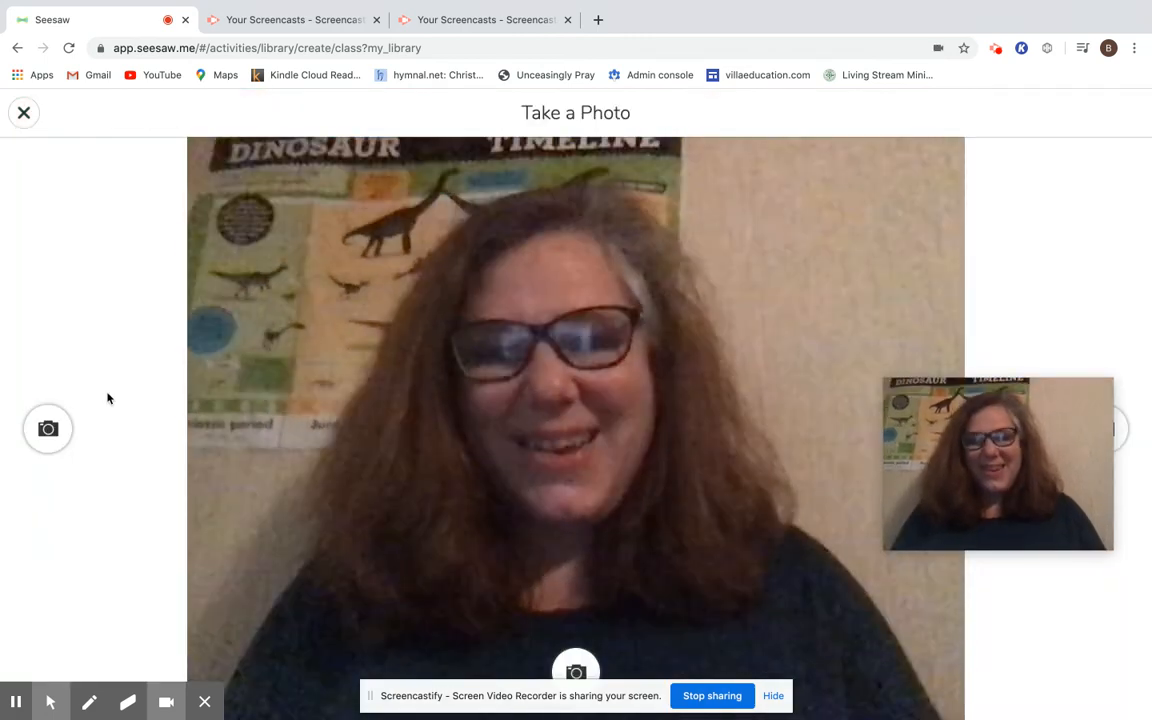
click(575, 668)
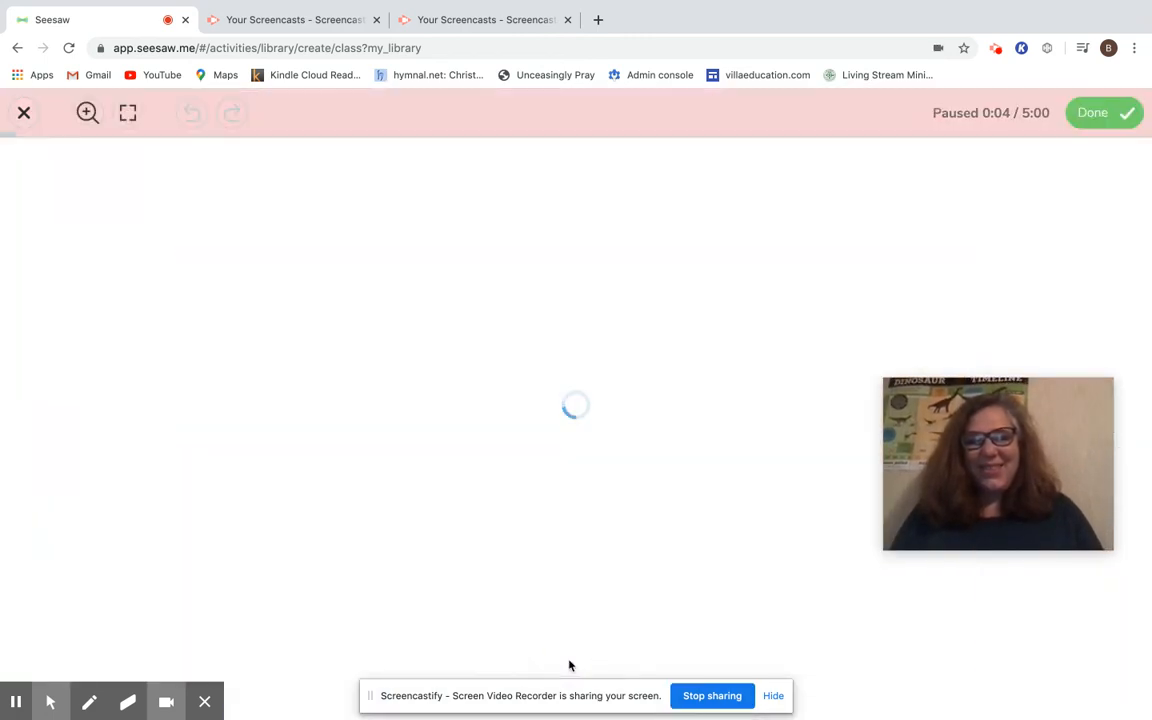
drag(561, 493, 296, 489)
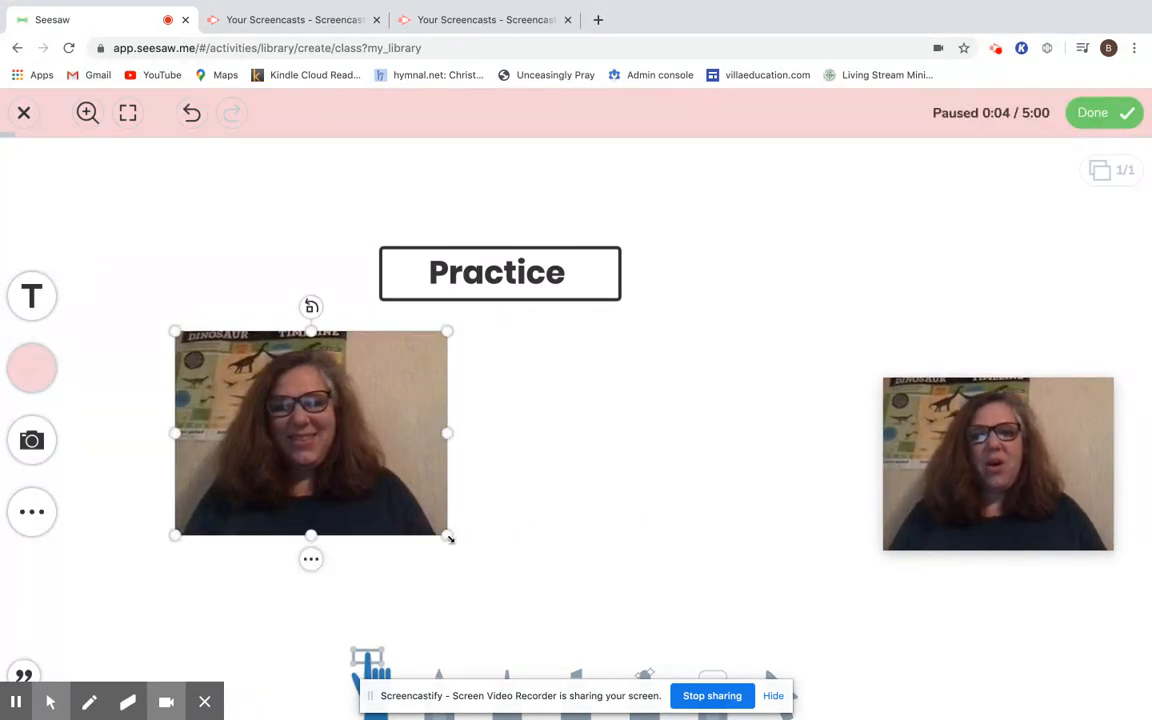
drag(449, 538, 340, 453)
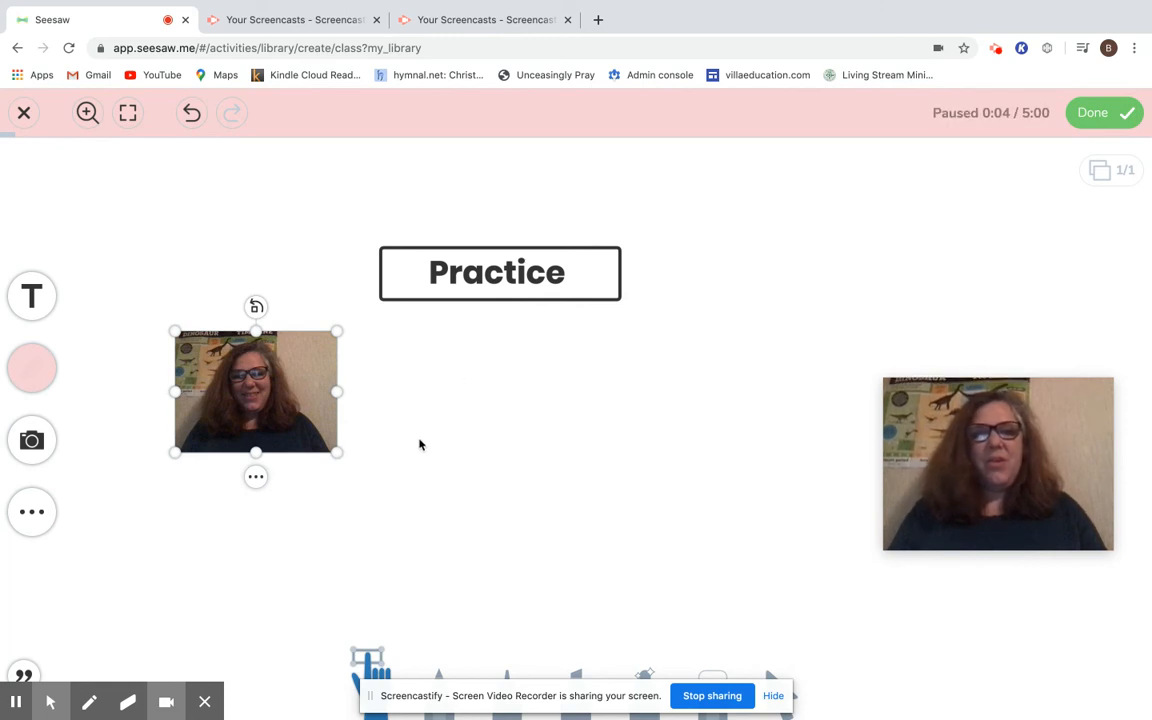
Resume the drawing's voice recording and pause it again after about 3 more seconds
click(30, 368)
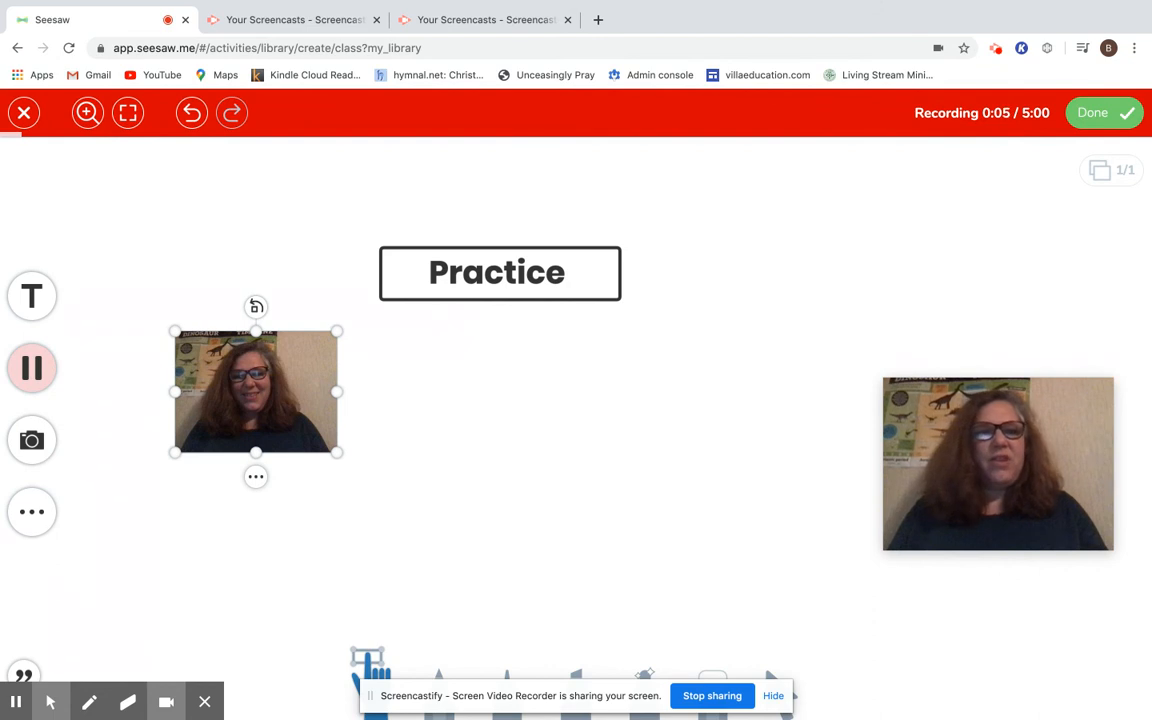
click(32, 369)
click(31, 510)
click(87, 456)
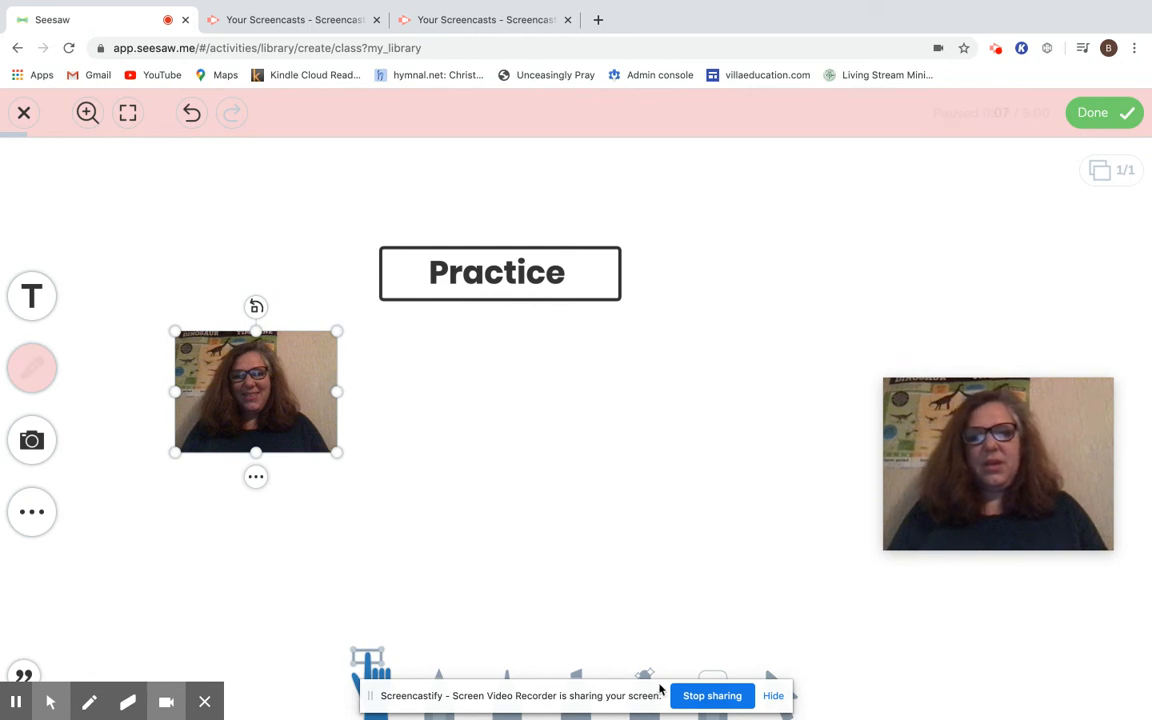
click(740, 572)
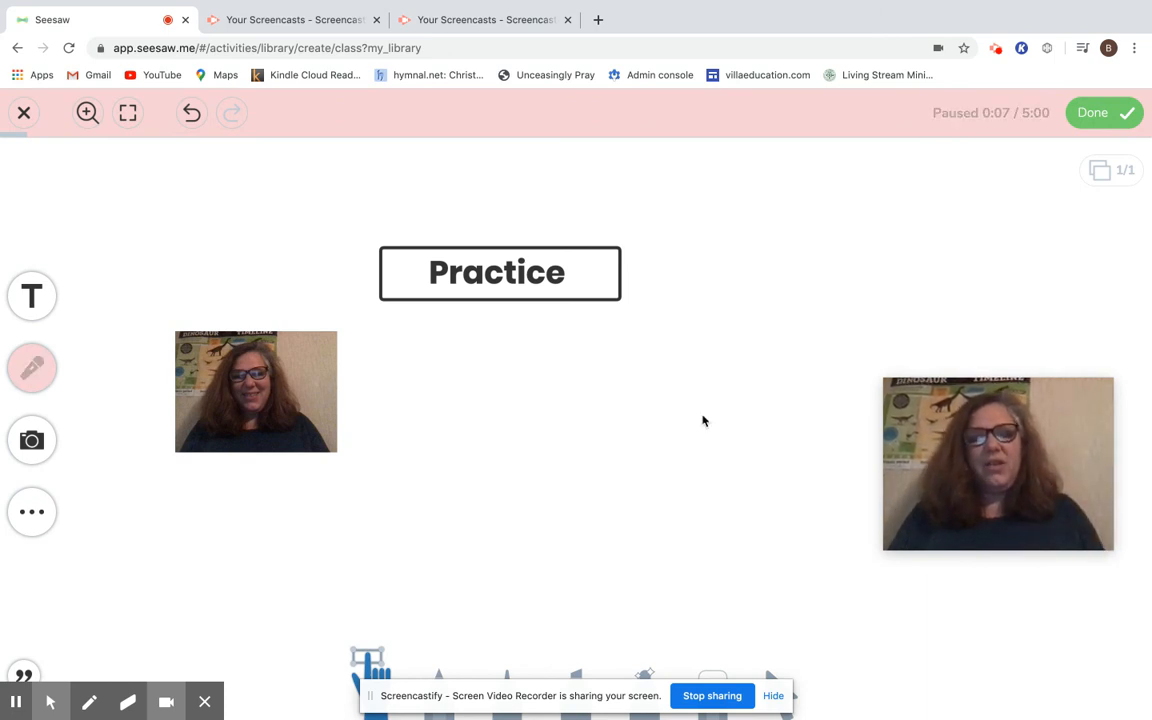
drag(497, 680, 424, 542)
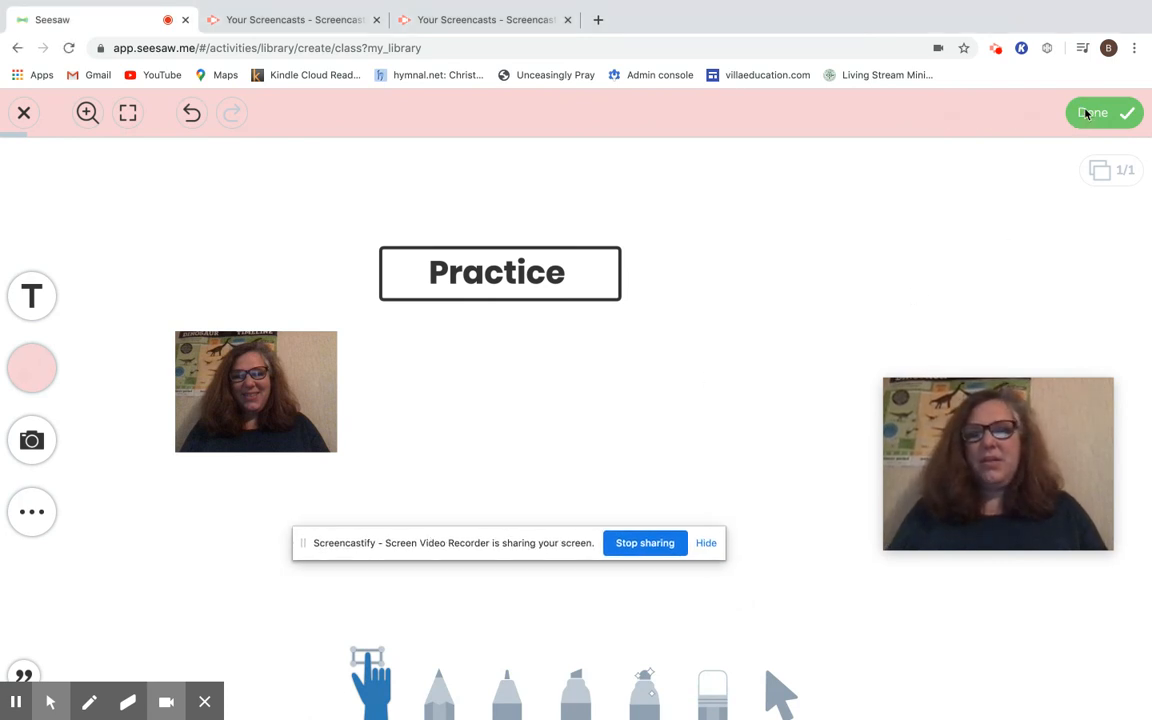
click(1104, 179)
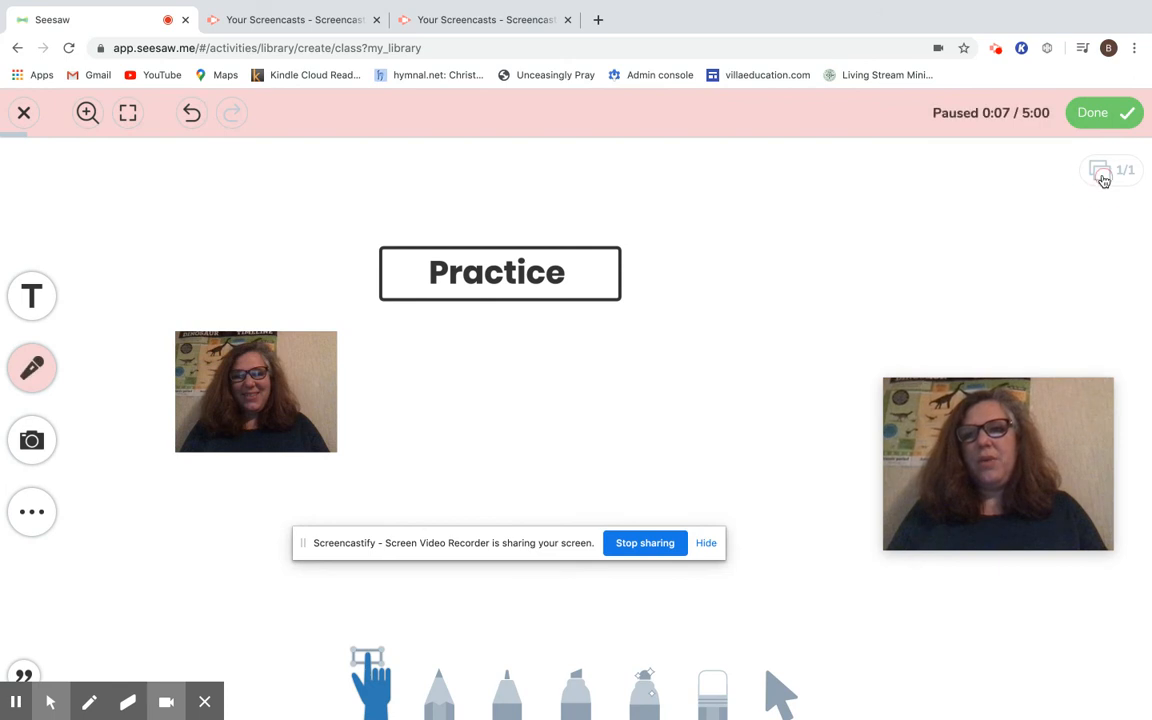
Finish the voice recording and attach the drawing to the activity as its example
click(1092, 114)
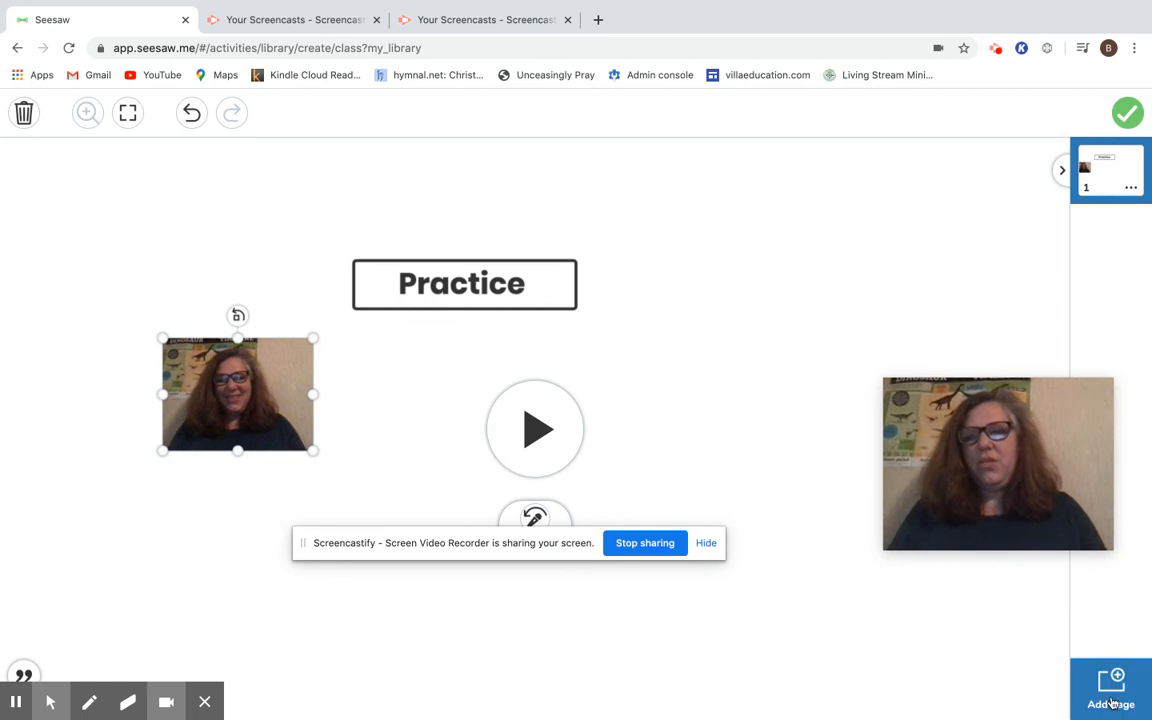
click(1127, 112)
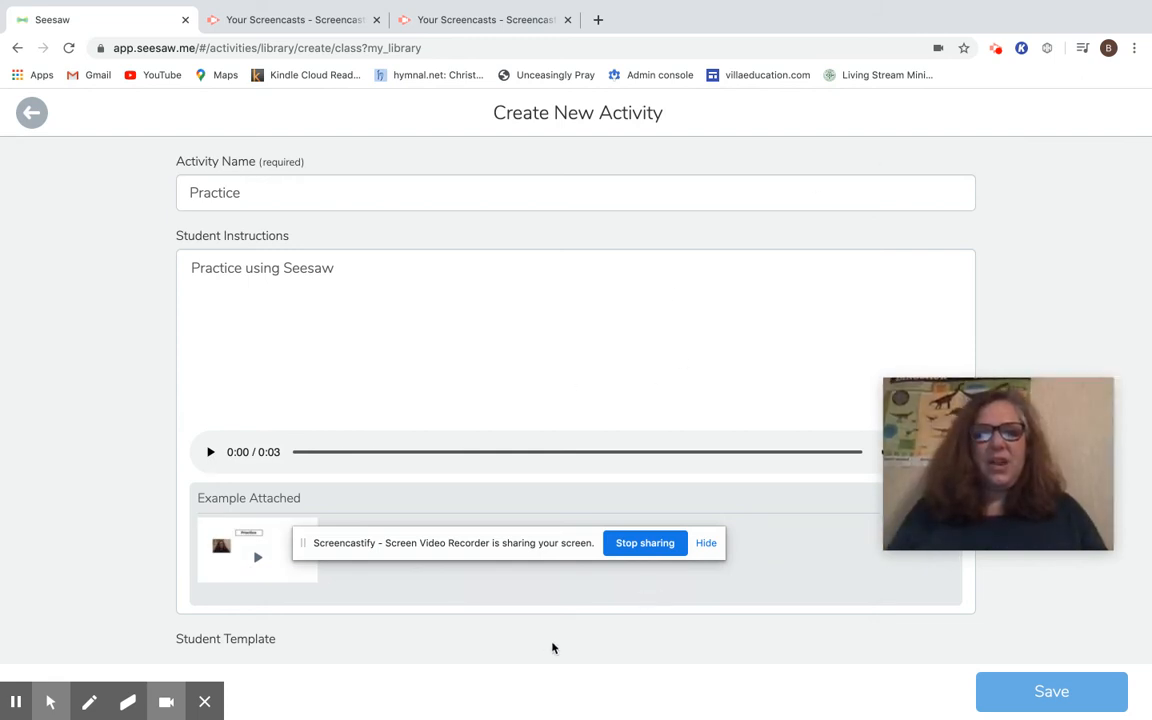
Start a drawing as the template for student responses and add a text label reading "Practice"
scroll(552, 648, down, 3)
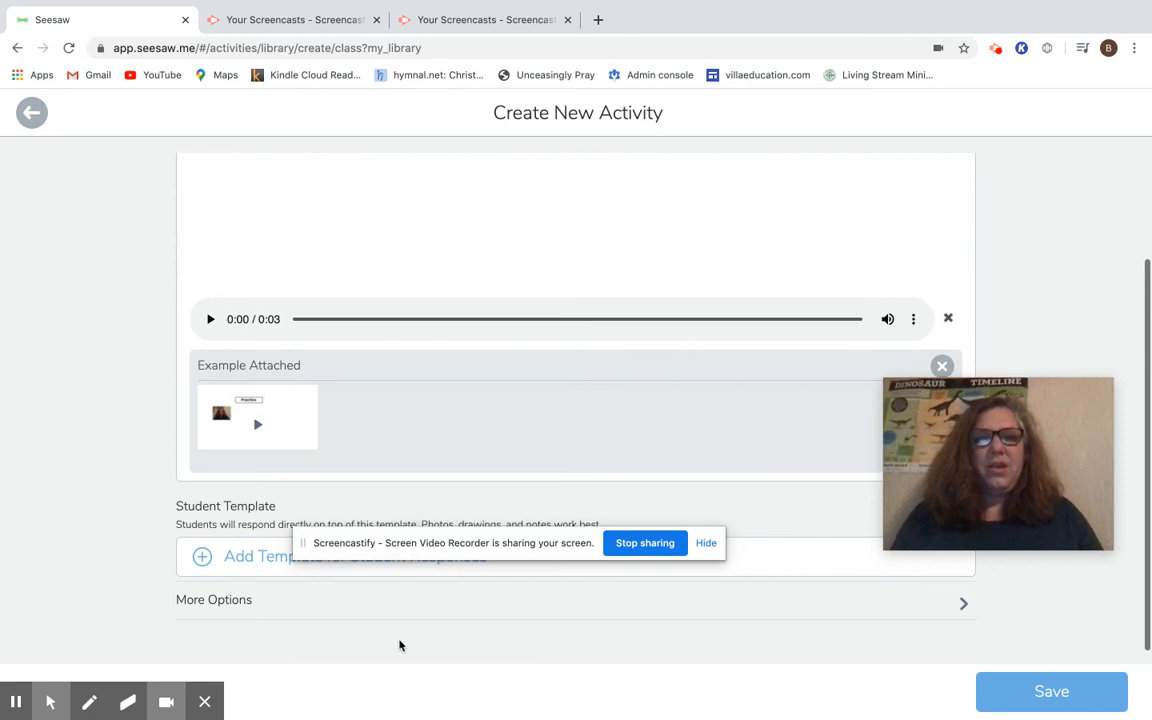
drag(398, 550, 460, 494)
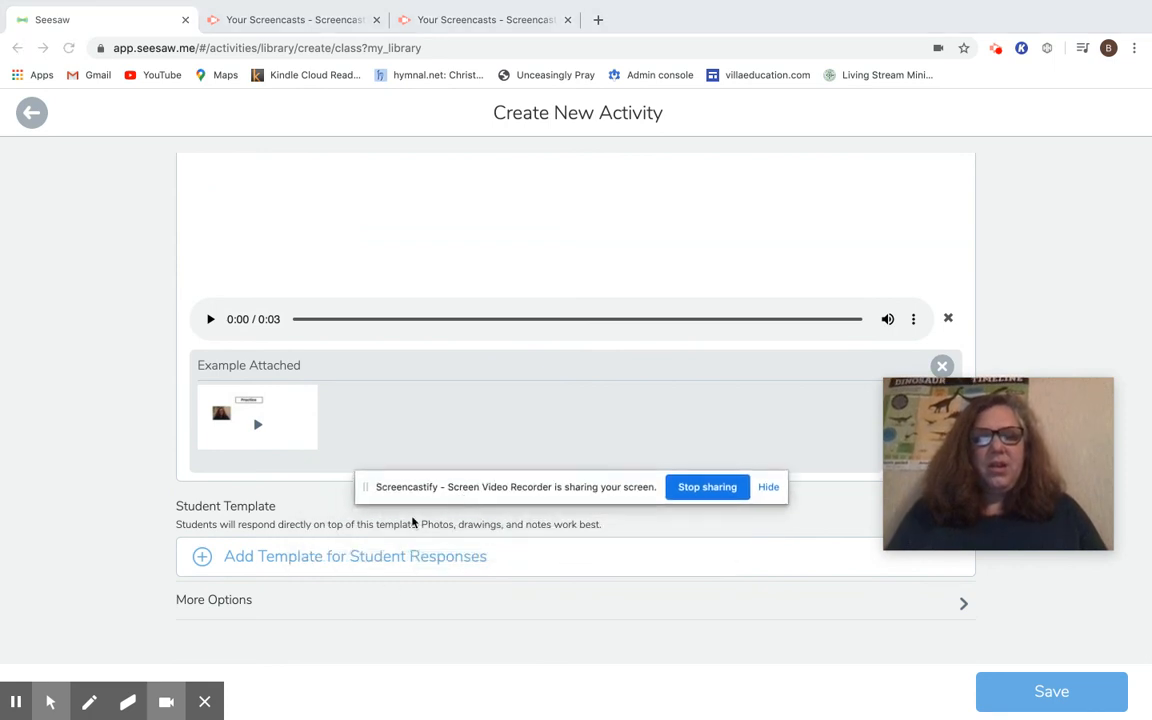
click(358, 561)
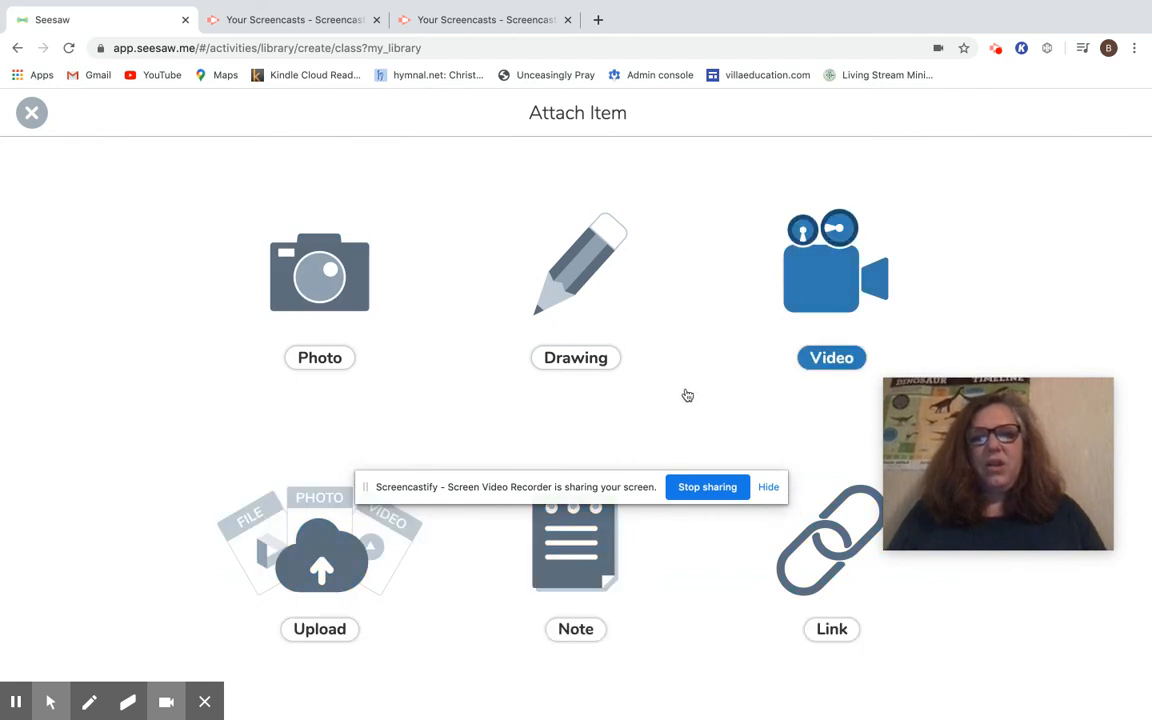
click(588, 297)
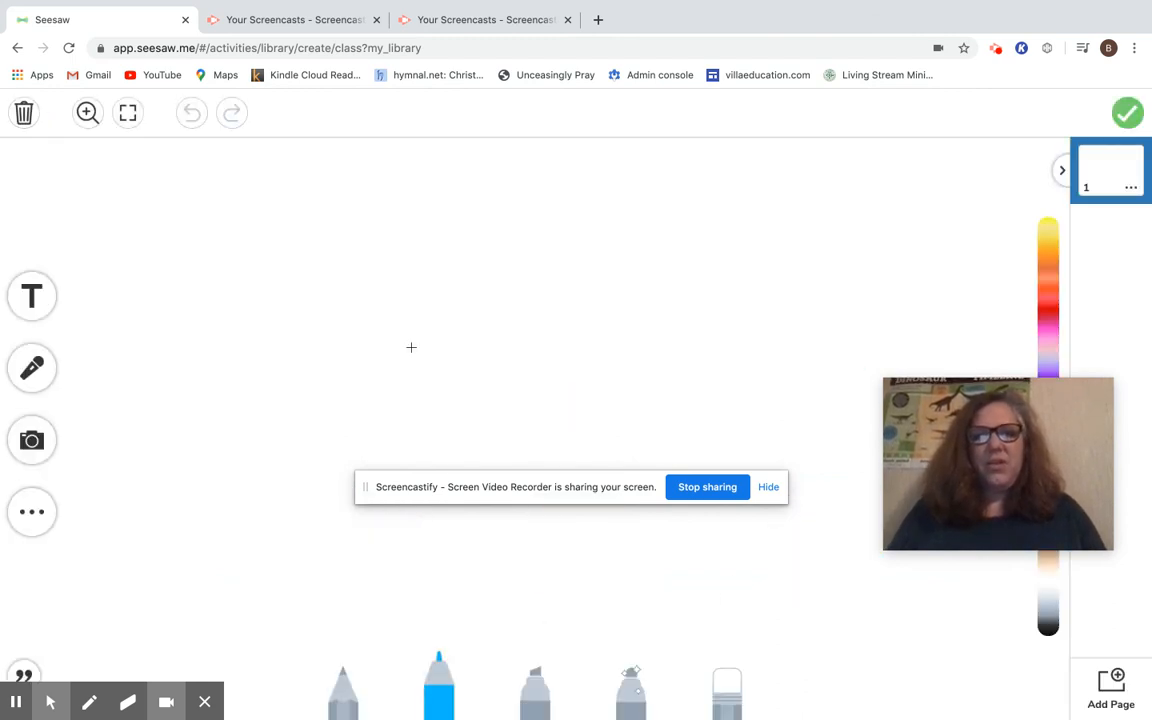
click(232, 255)
click(32, 296)
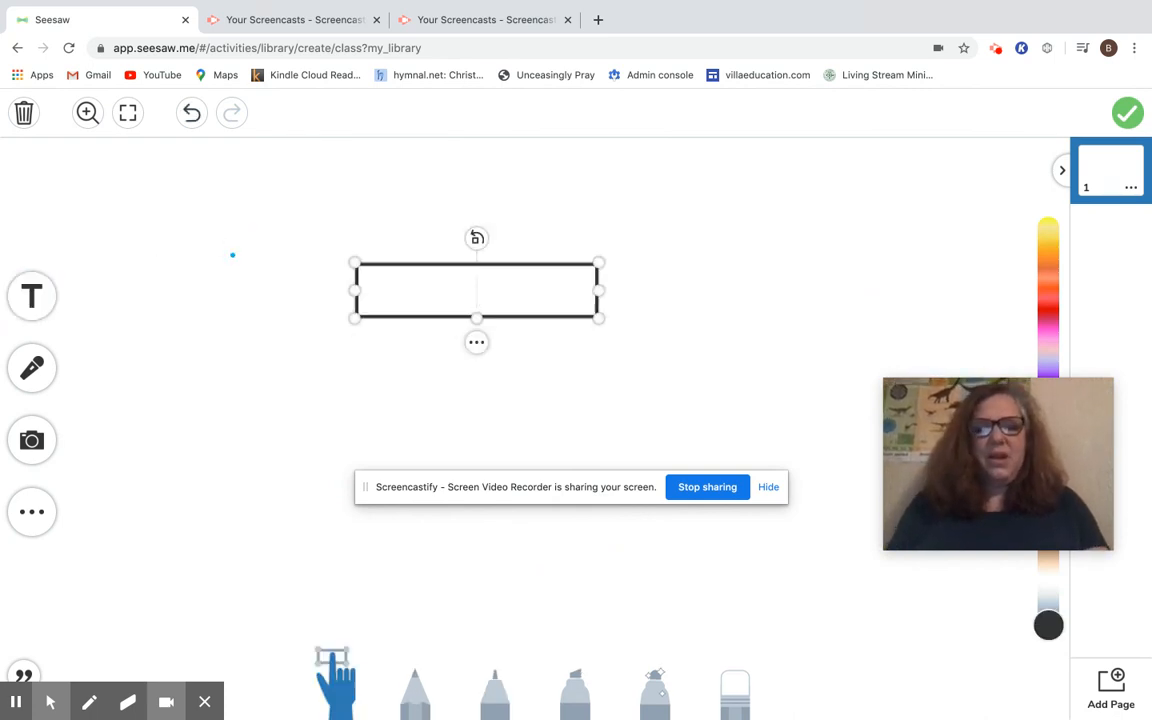
text(Practice)
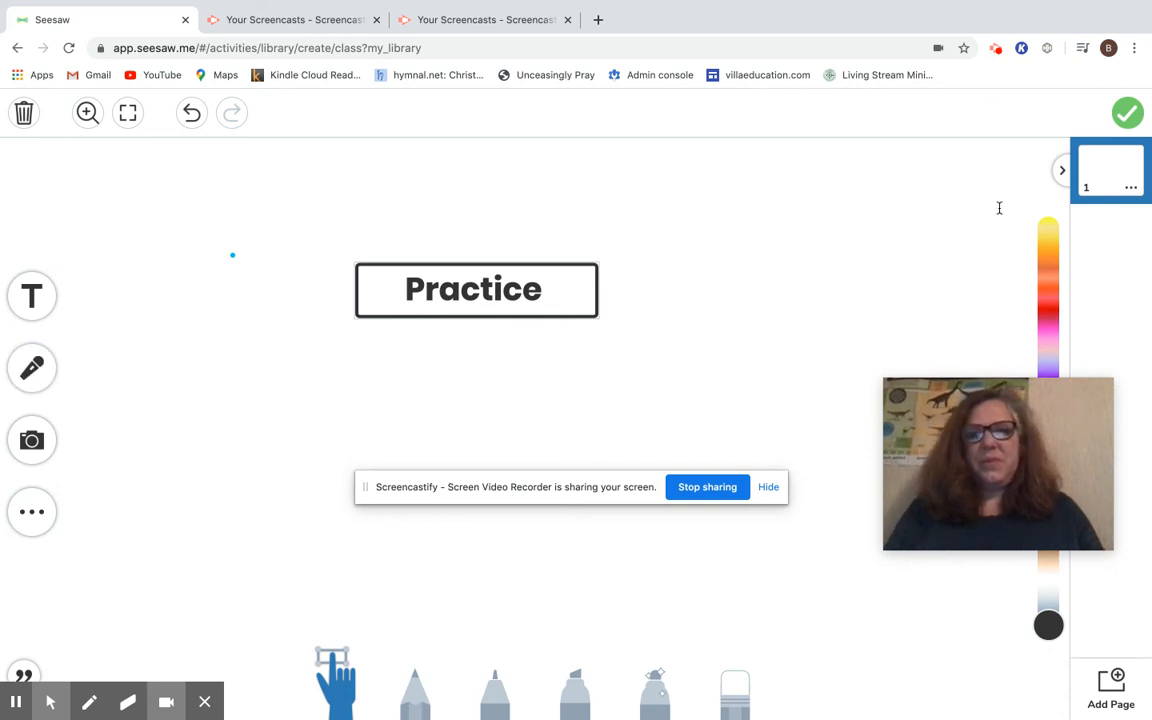
click(21, 672)
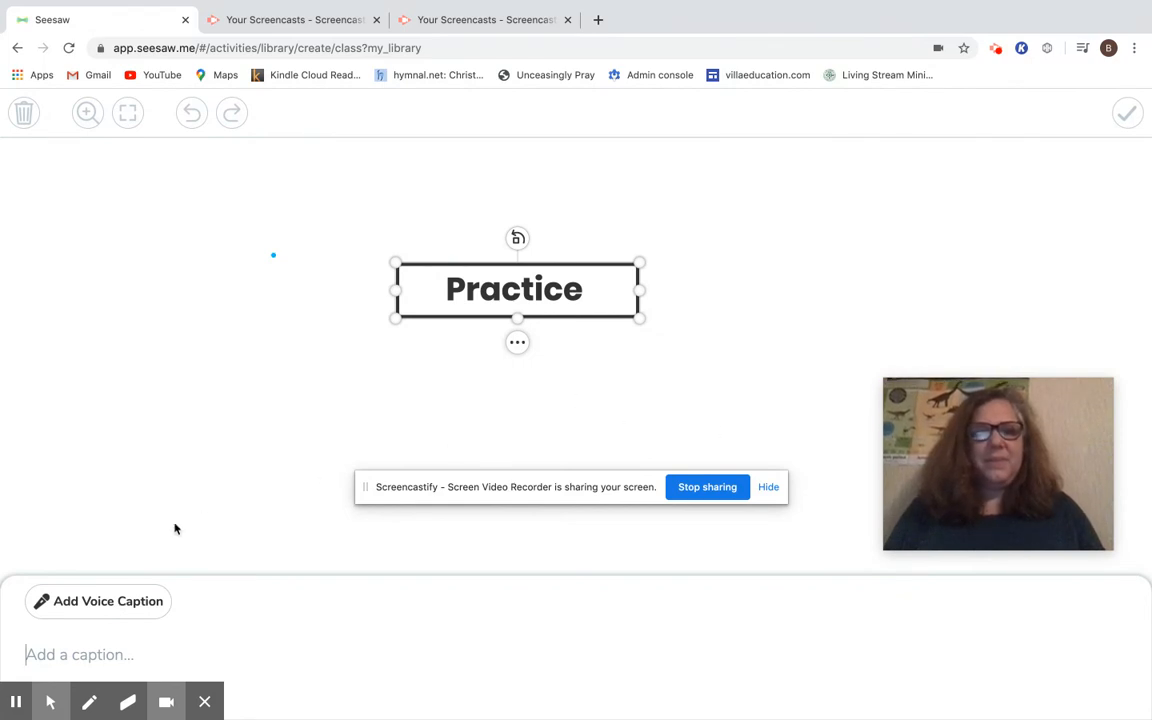
click(99, 597)
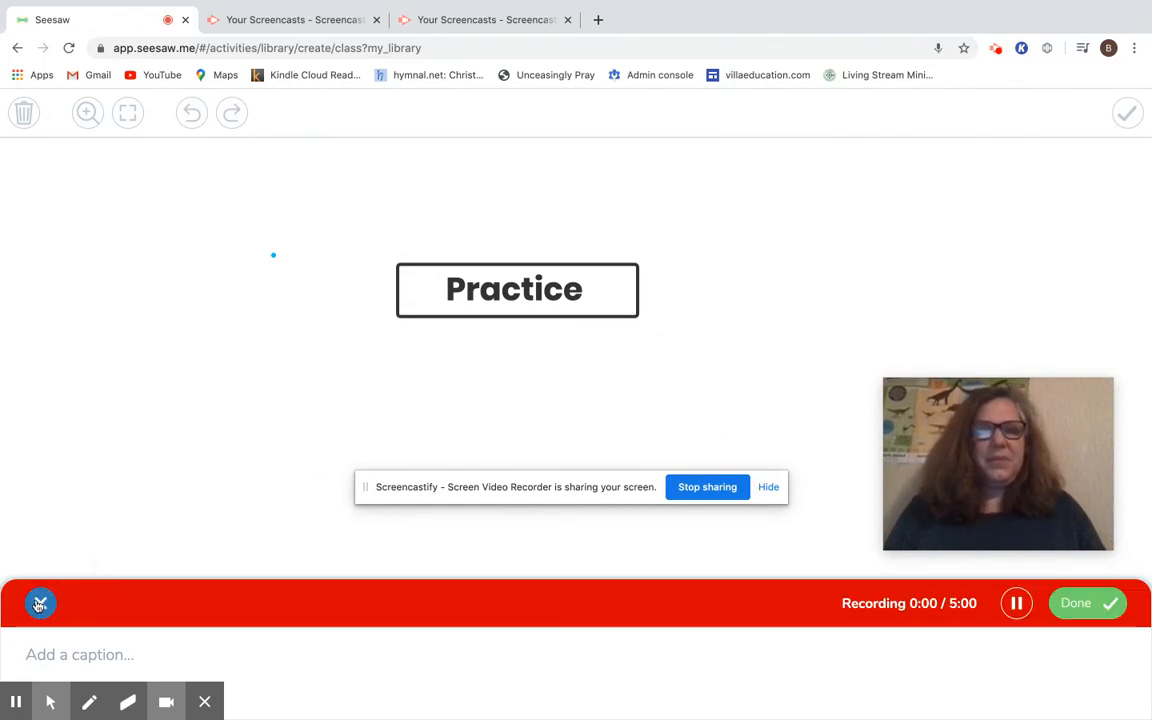
click(40, 603)
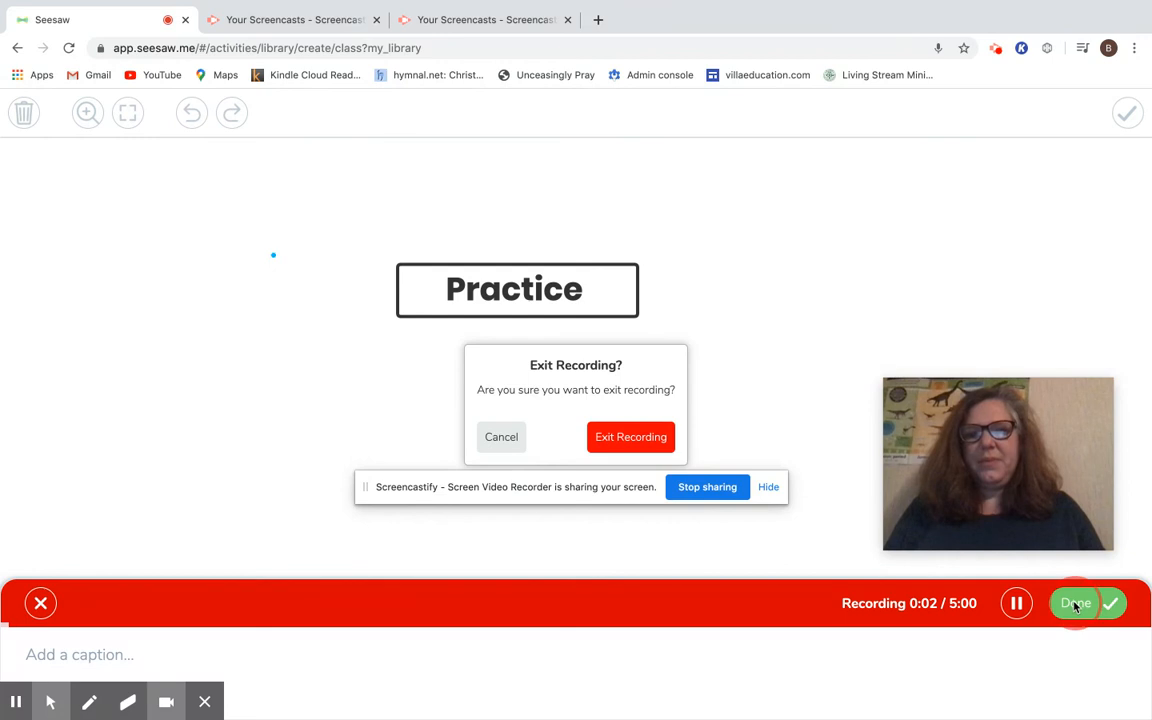
click(645, 446)
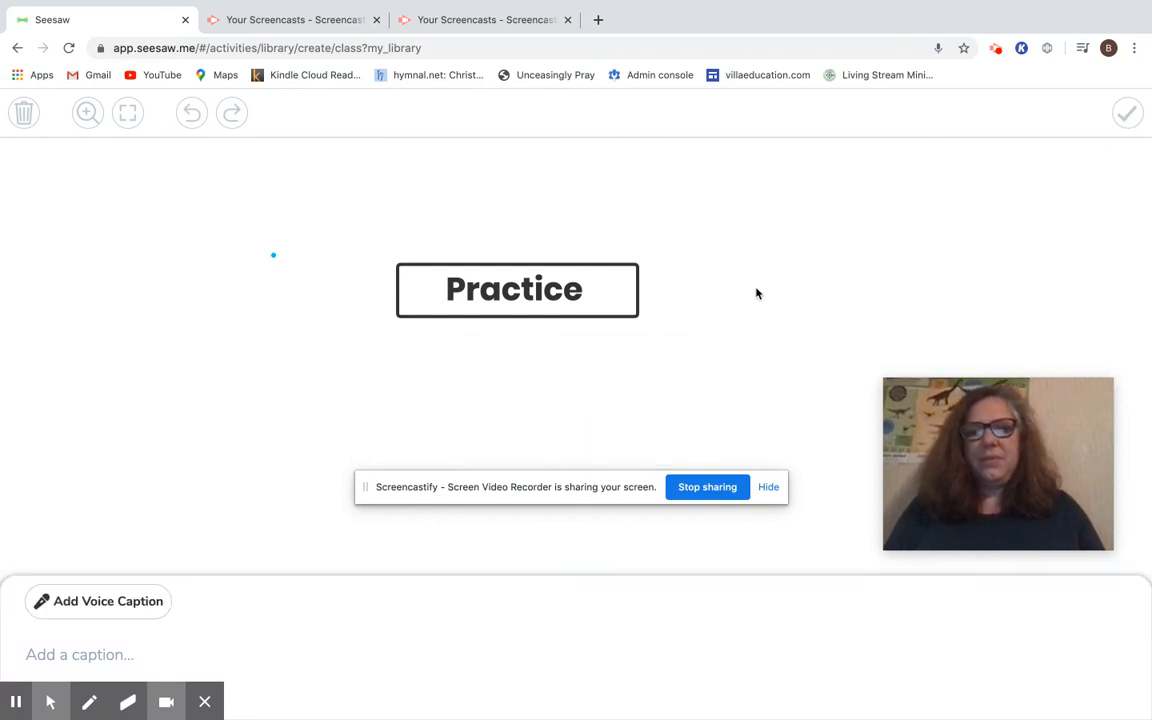
click(747, 342)
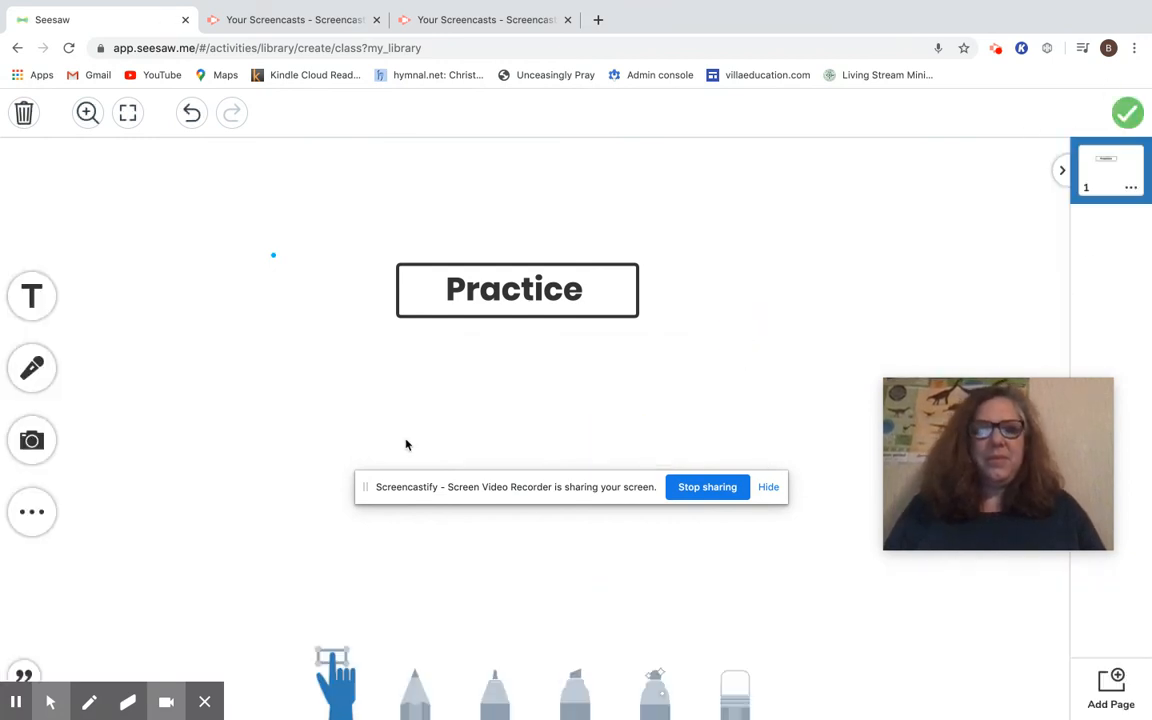
Attach the finished drawing as the student template and save the new activity
click(1128, 112)
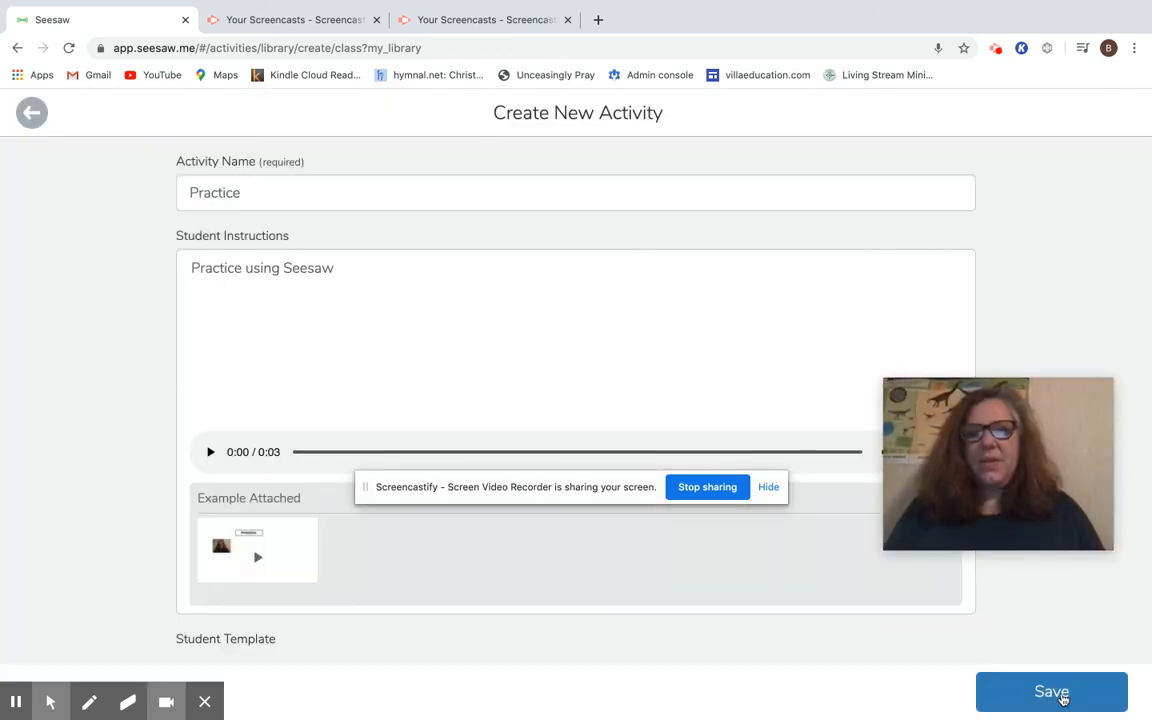
click(1061, 694)
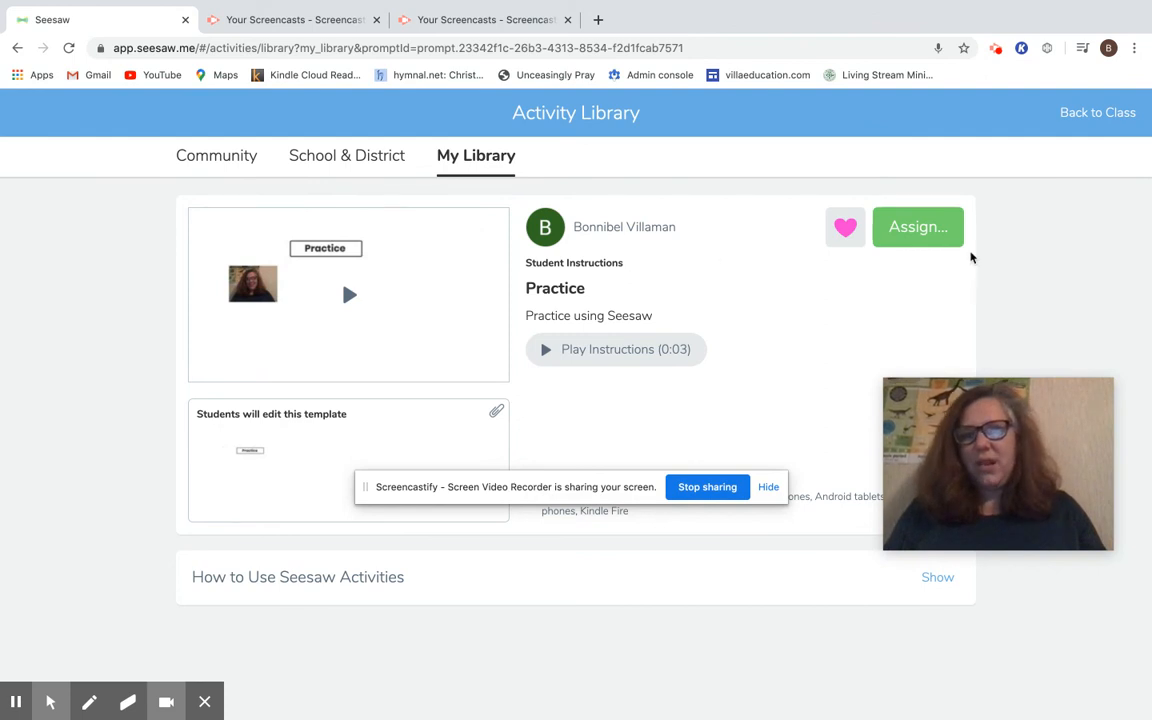
Leave the activity library and return to the class's list of activities
click(1097, 113)
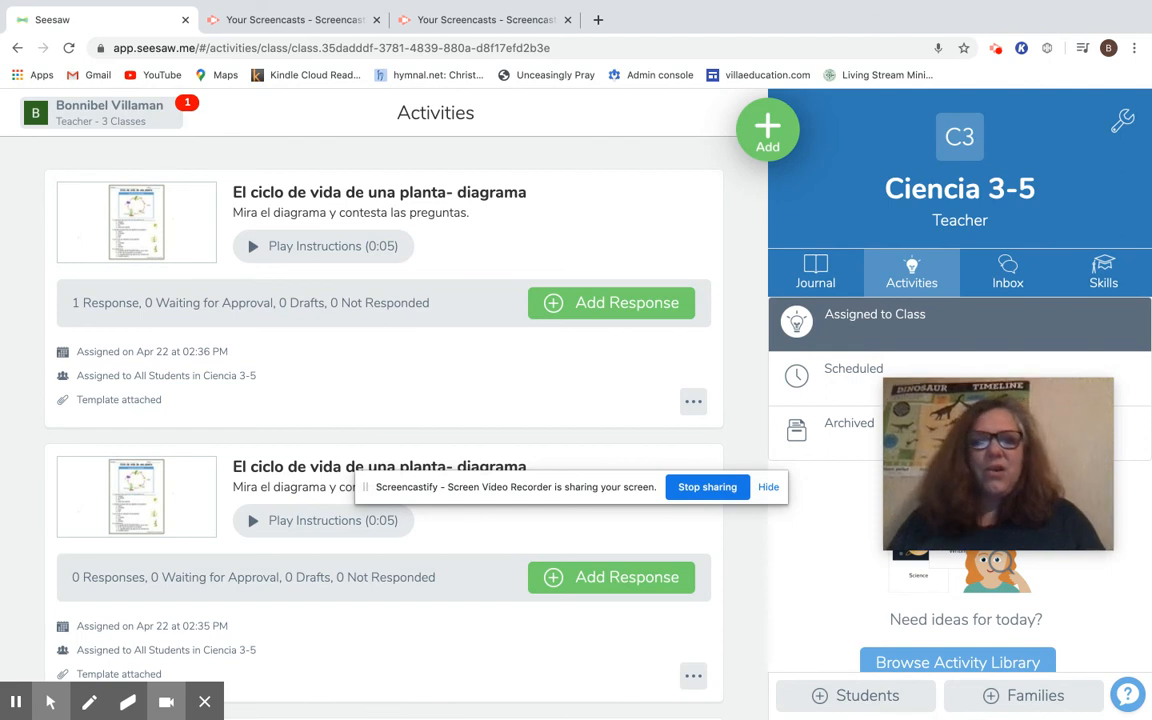
mouse_move(918, 460)
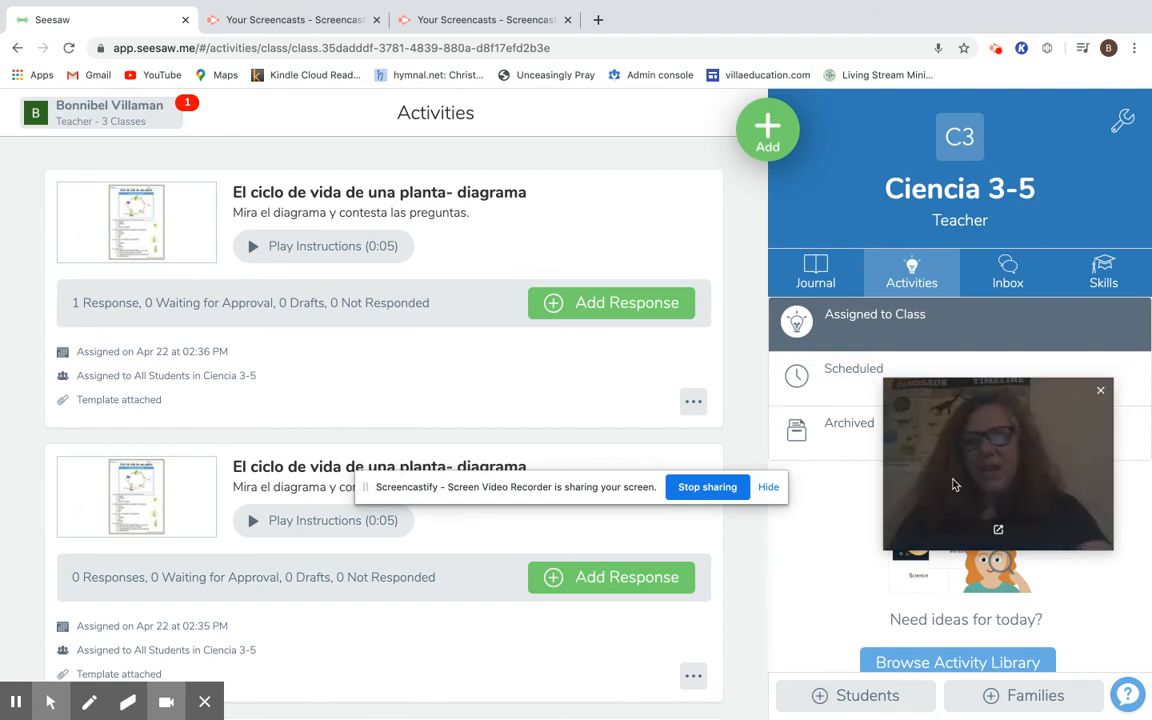